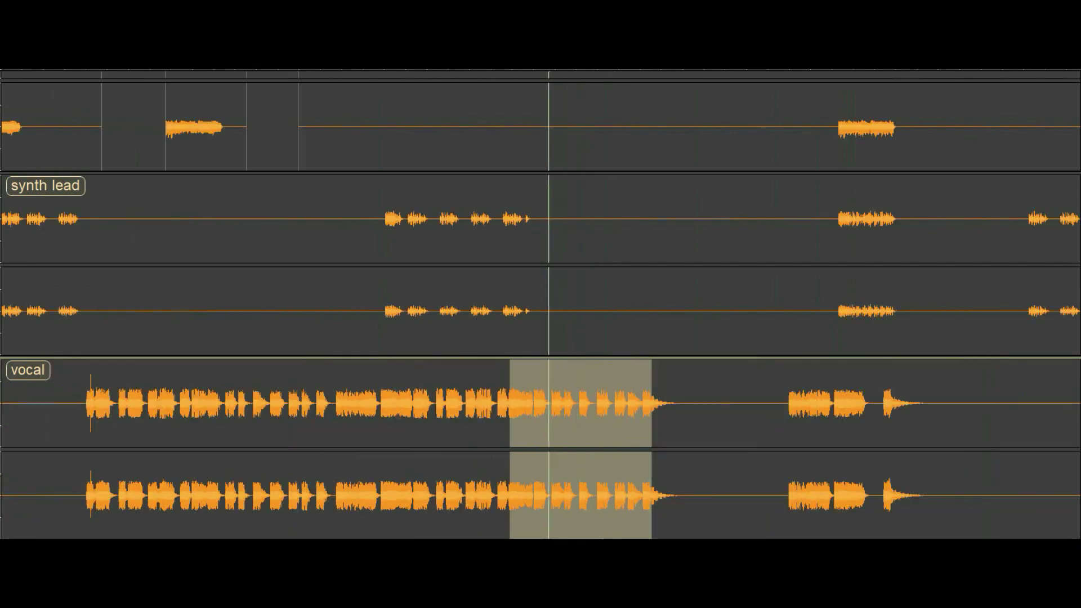
scroll(540, 304, up, 1)
scroll(541, 304, up, 14)
scroll(541, 304, down, 3)
drag(463, 197, 495, 197)
drag(396, 197, 485, 177)
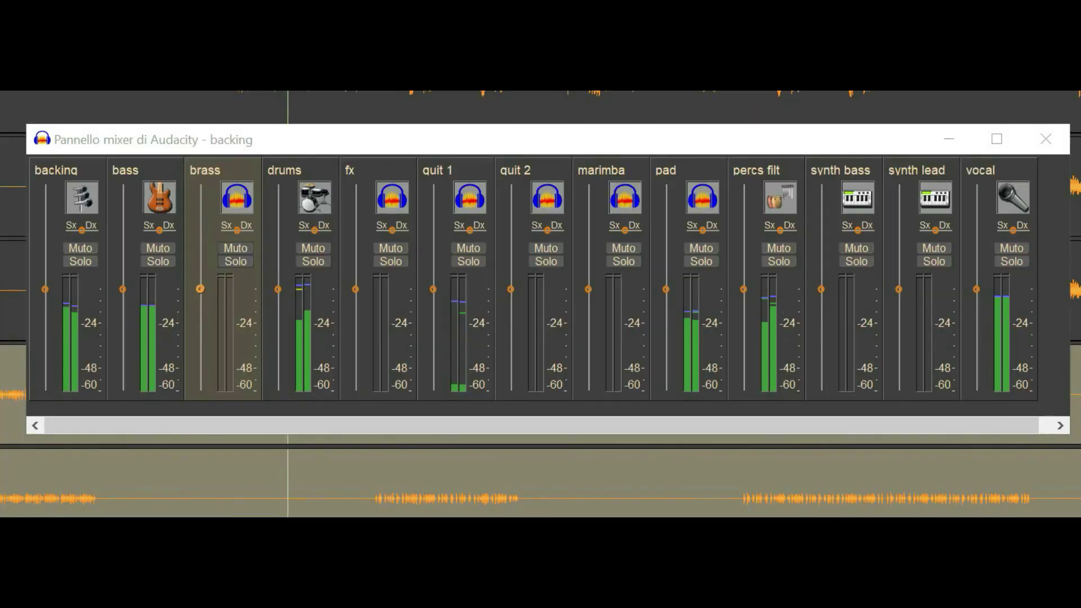
- Lower the fx and brass track levels in the mixer, and raise the pad and, very slightly, the synth bass
drag(355, 289, 355, 297)
drag(200, 289, 200, 302)
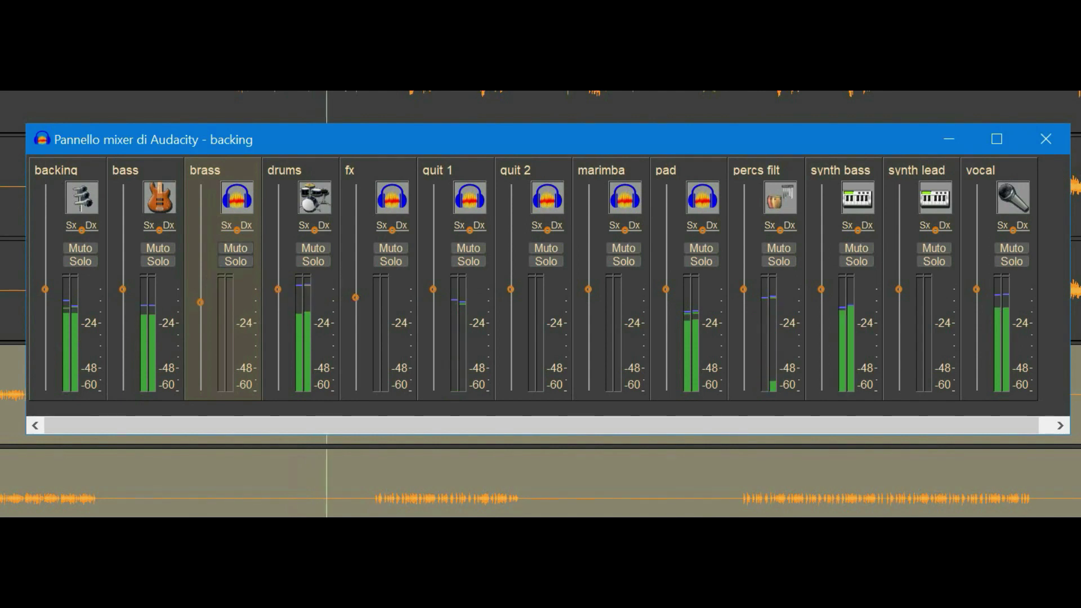
drag(665, 289, 665, 281)
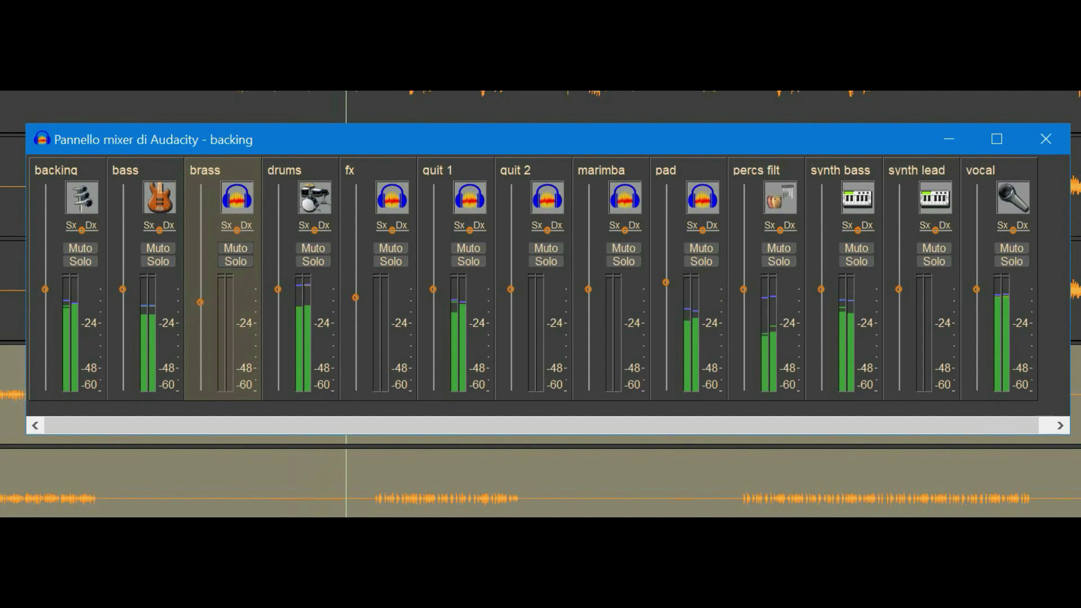
mouse_move(820, 289)
mouse_down()
mouse_move(820, 299)
mouse_move(821, 288)
mouse_up()
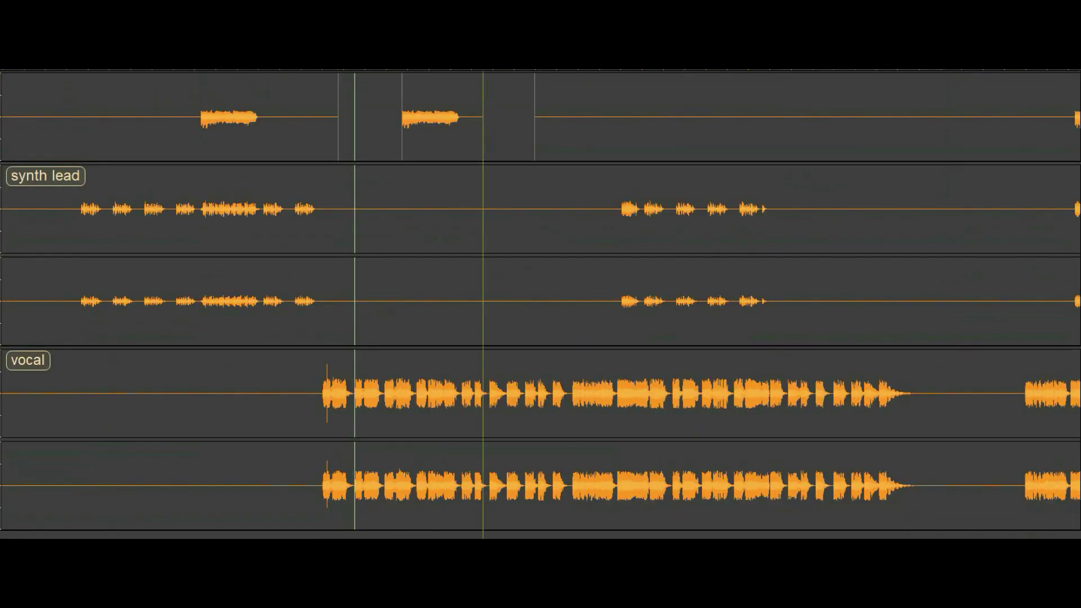
- Zoom in on the vocal track and set GDelay's feedback to -4.4 dB and its effect level to -2.9 dB
key(KP_Add)
key(KP_Add)
key(KP_Add)
key(ctrl+1)
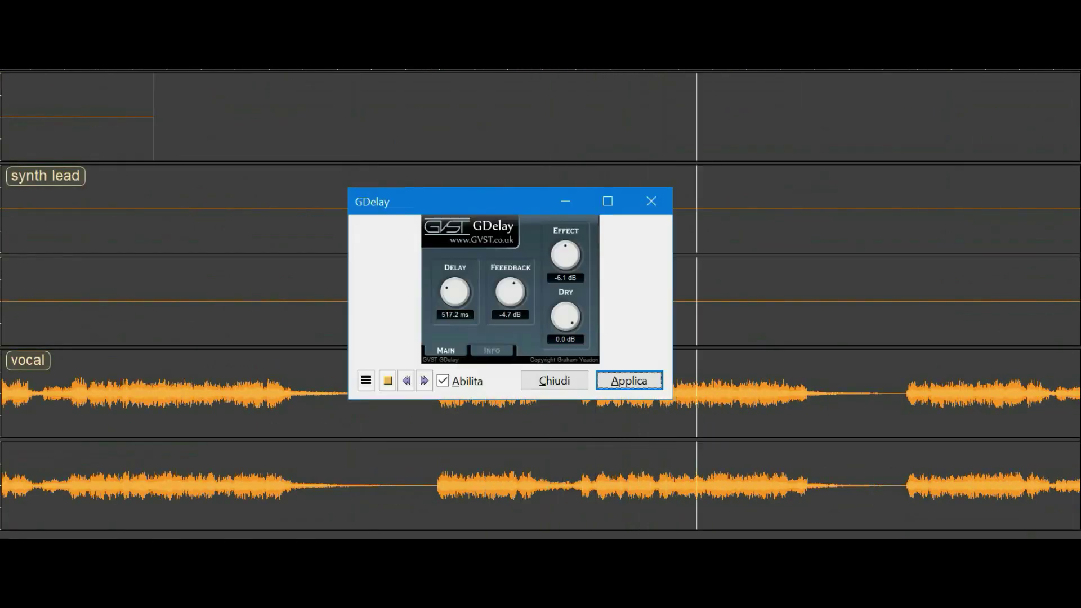
drag(566, 254, 565, 222)
drag(510, 291, 510, 289)
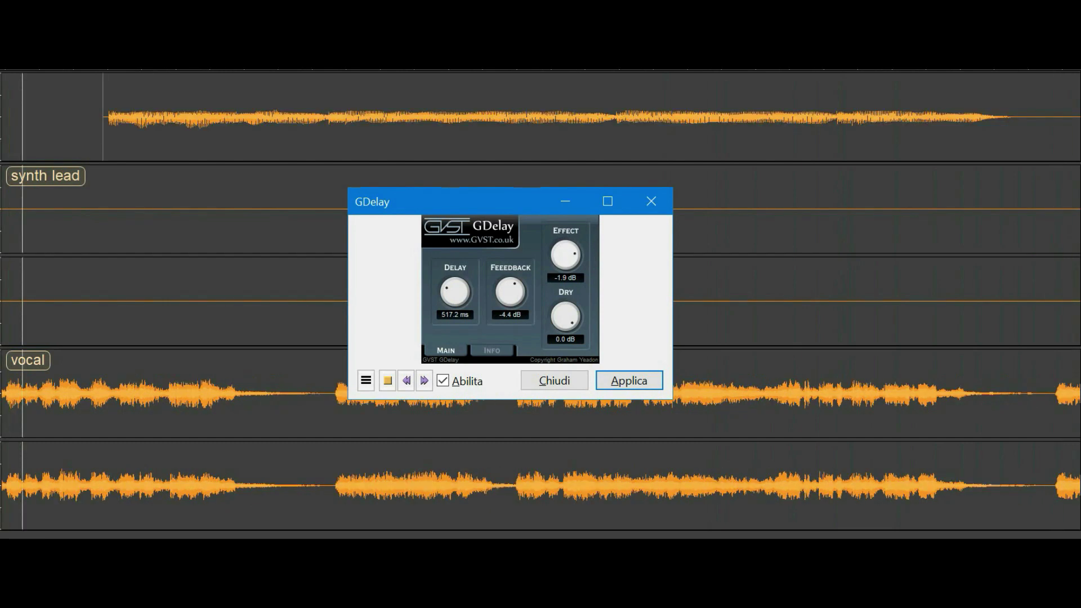
drag(565, 255, 565, 240)
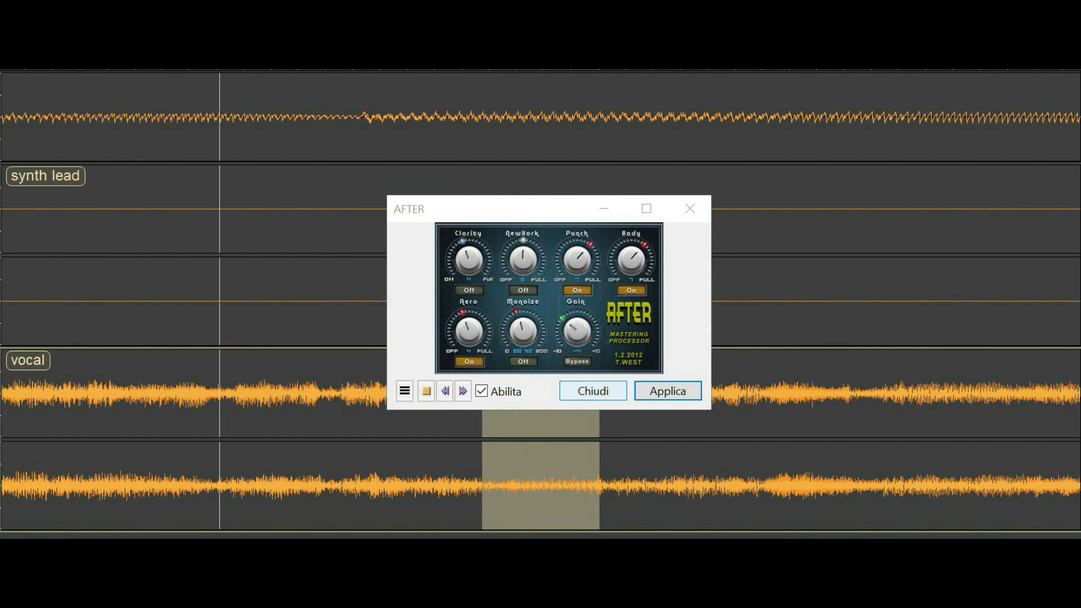
- Close the AFTER mastering effect without applying it
click(592, 390)
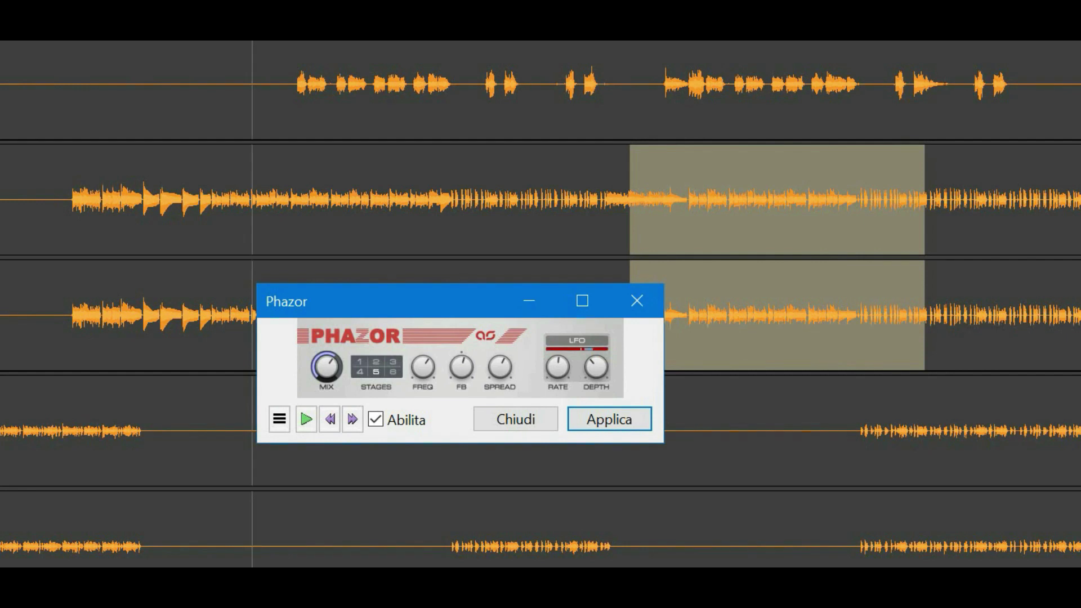
- Start playback with the Phazor effect open and select an earlier passage of the stereo track
key(space)
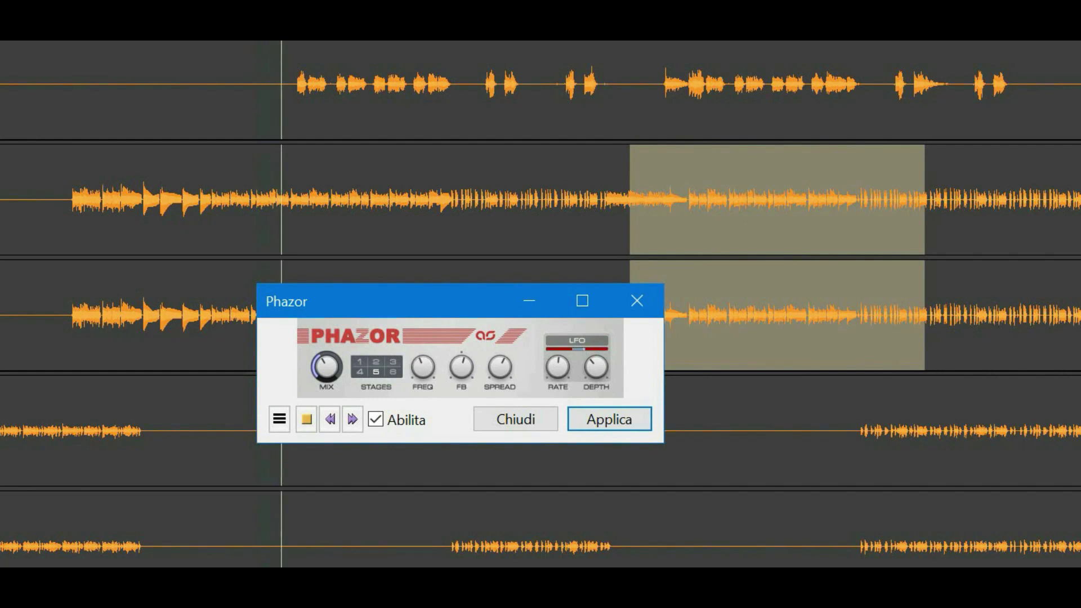
drag(350, 199, 666, 199)
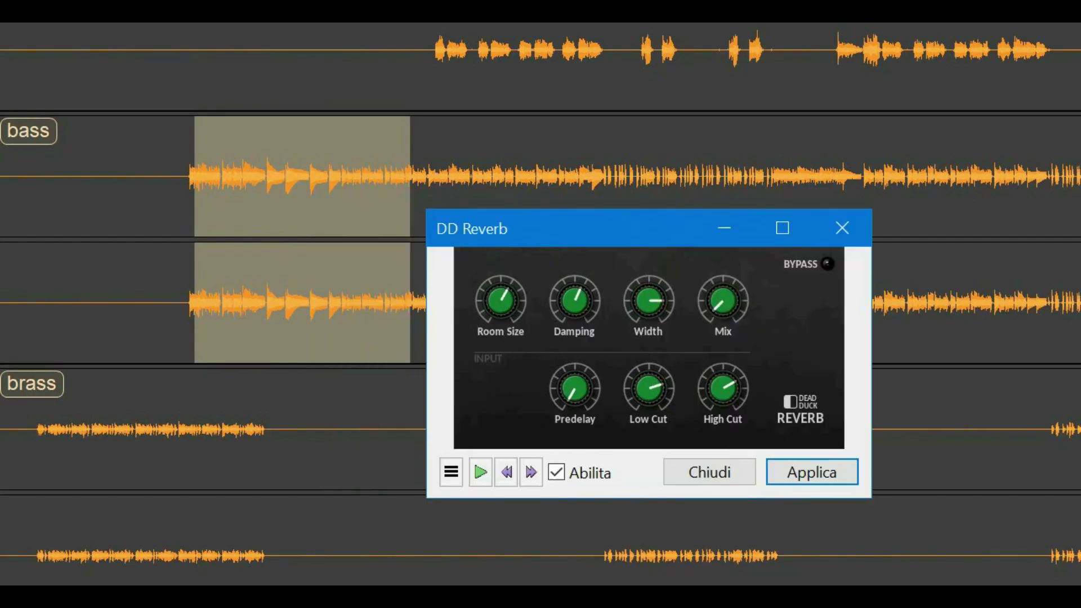
- Select a later passage of the bass track and reduce the stereo width in DD Reverb
drag(195, 177, 671, 169)
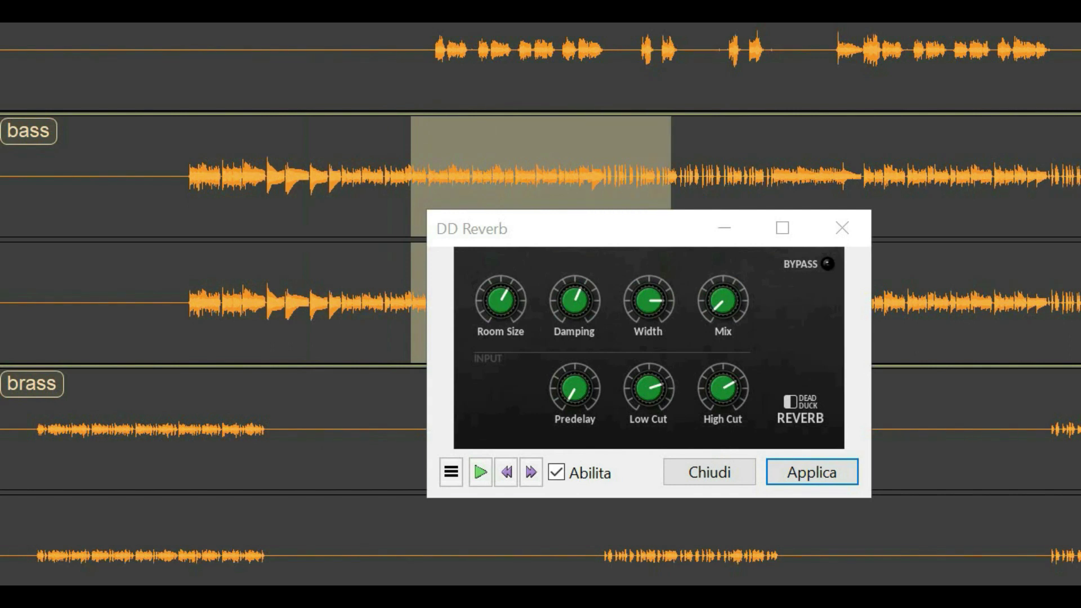
drag(649, 300, 648, 326)
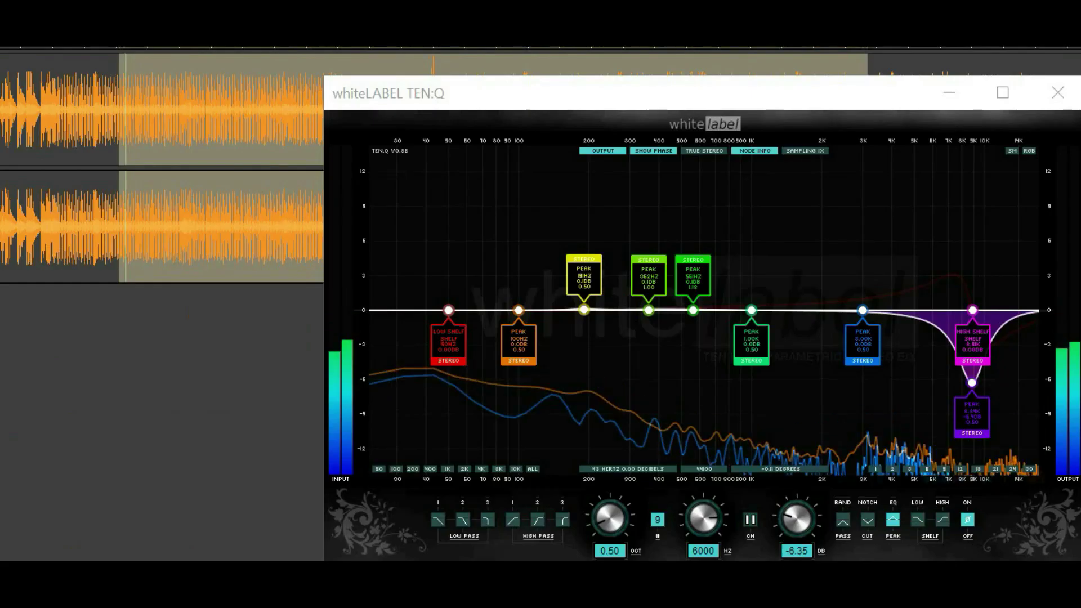
- Raise the 1 kHz peak band in whiteLABEL TEN:Q and shift it to a higher frequency
drag(523, 206, 550, 208)
drag(751, 310, 783, 278)
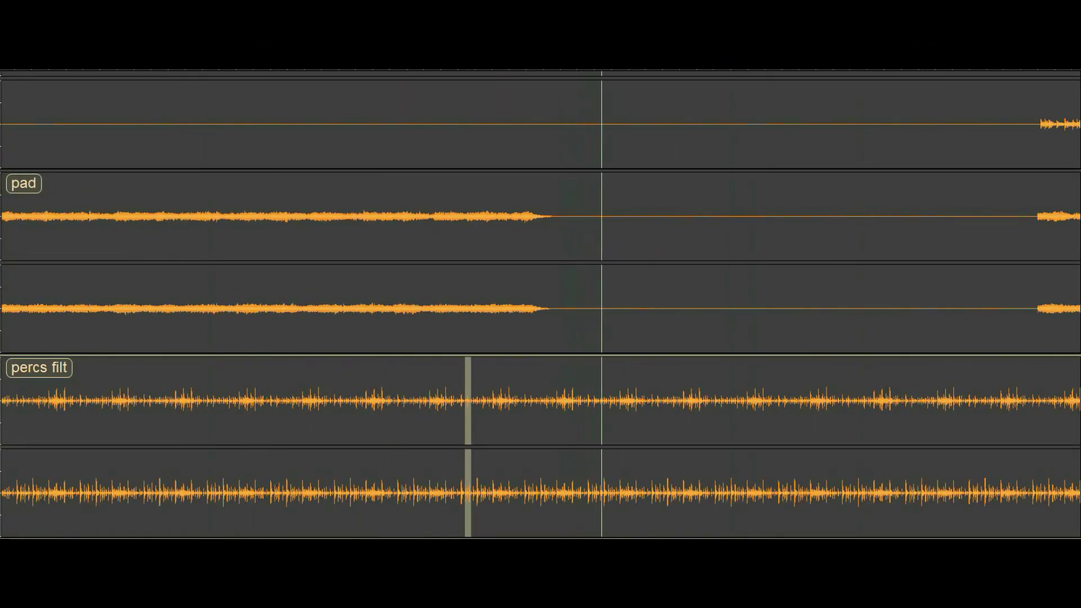
- Repeat the last effect on a selected passage of the percs filt track and start playback from a point on the timeline
drag(348, 401, 512, 400)
key(ctrl+r)
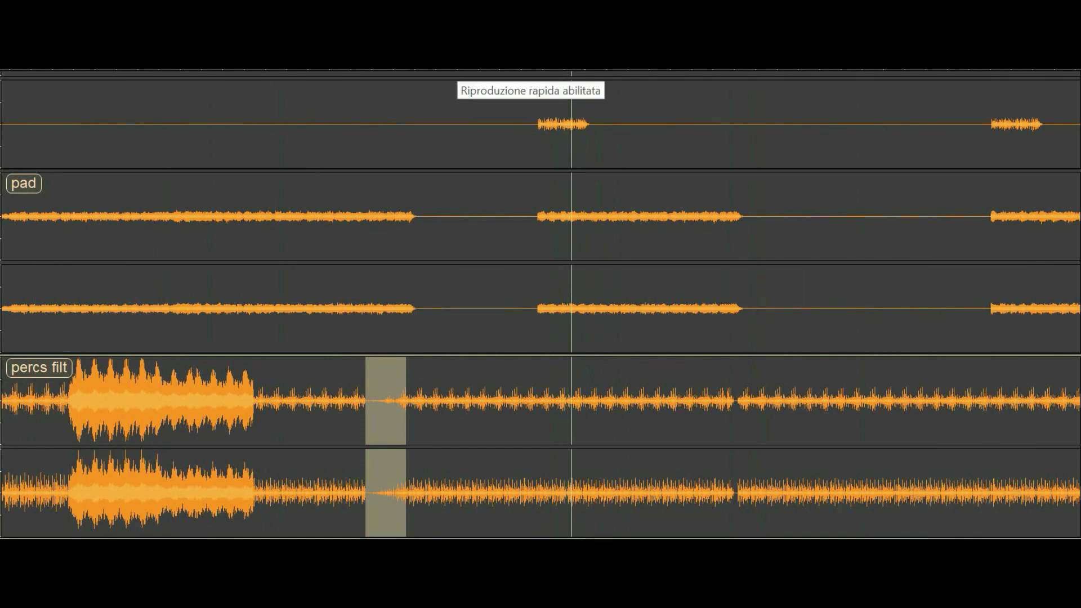
click(457, 74)
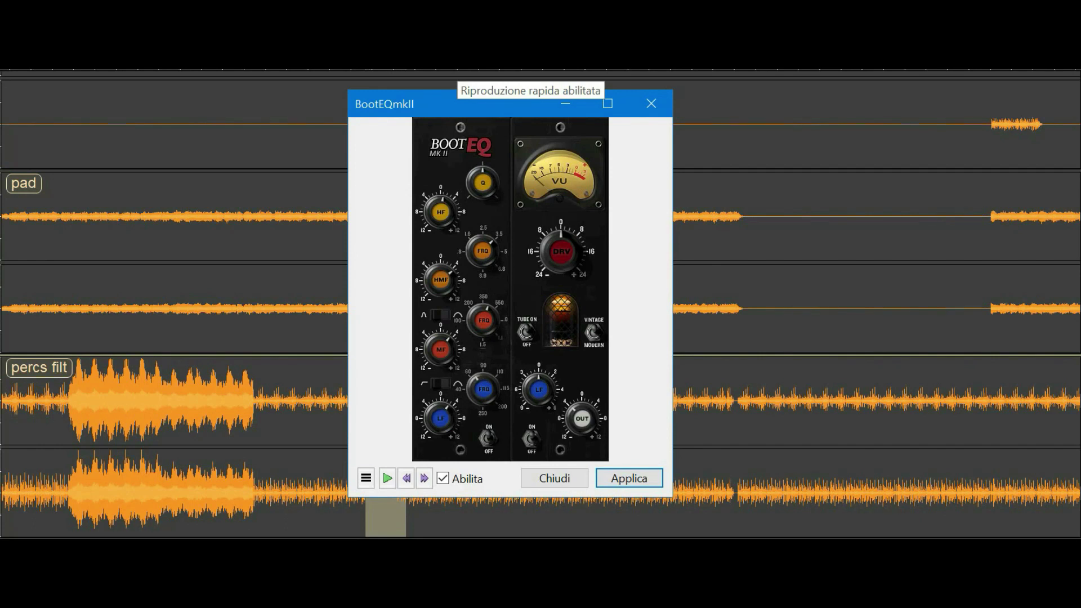
- Close the BootEQmkII and GDelay effects without applying them
key(Escape)
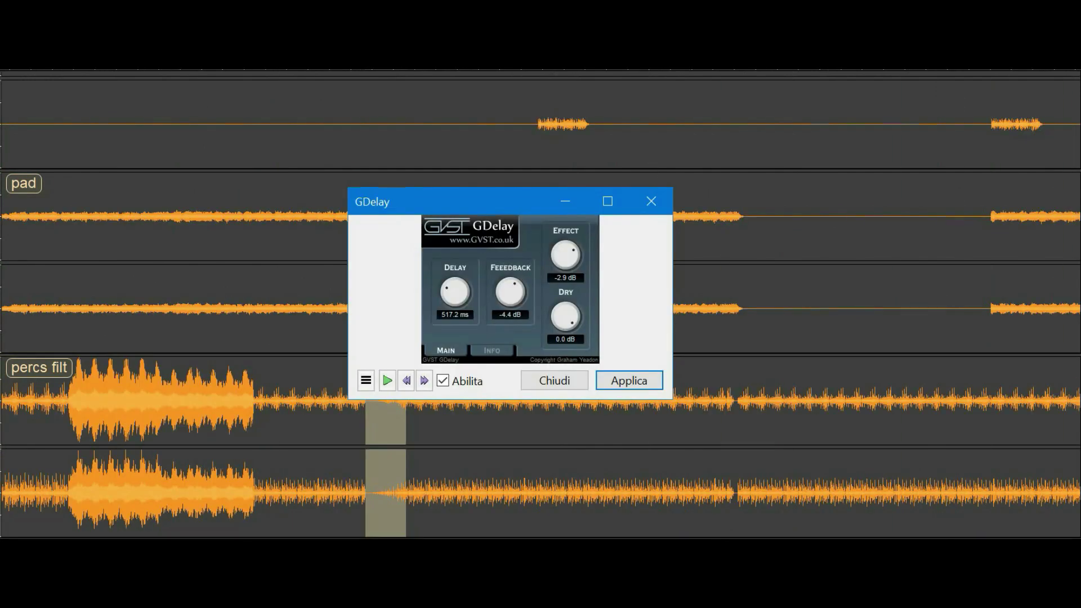
click(554, 380)
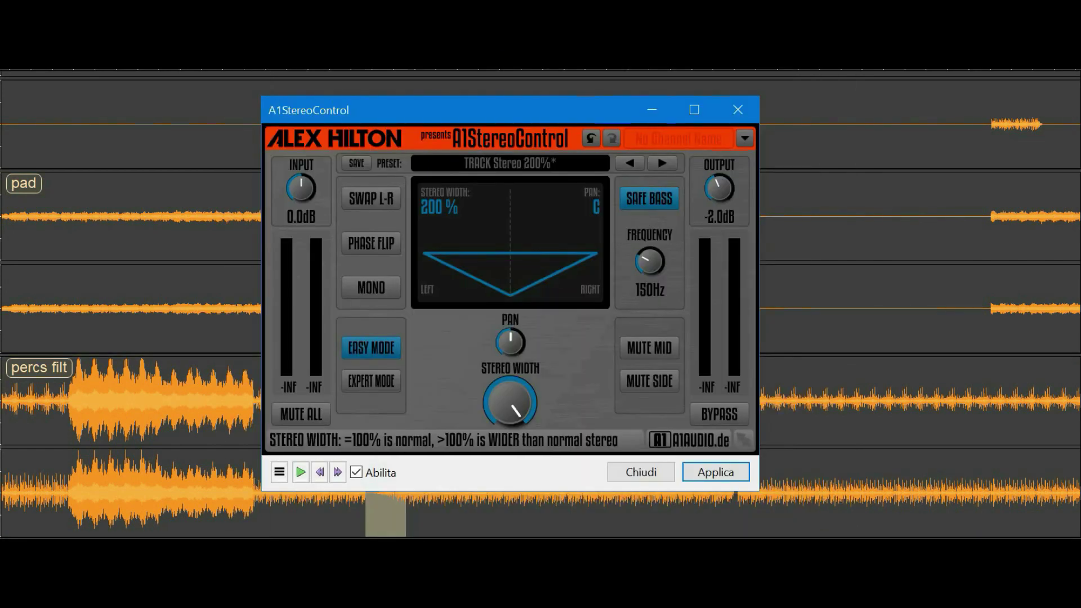
- Reduce the stereo width in A1StereoControl
drag(510, 402, 510, 434)
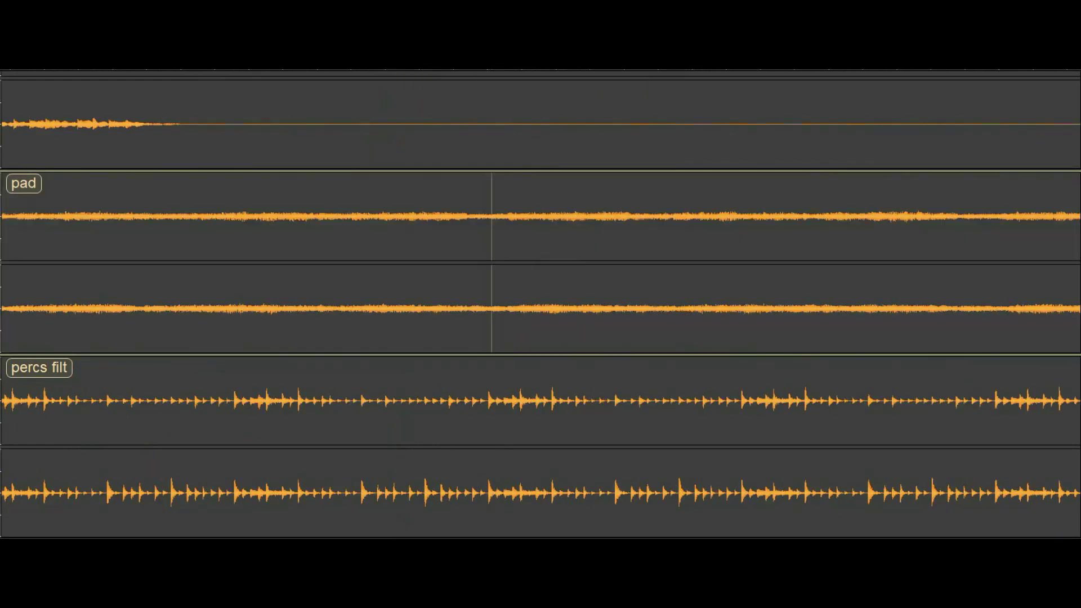
- Repeat the last effect on a passage of the pad track, play it back and select the whole track
drag(491, 217, 683, 216)
key(ctrl+r)
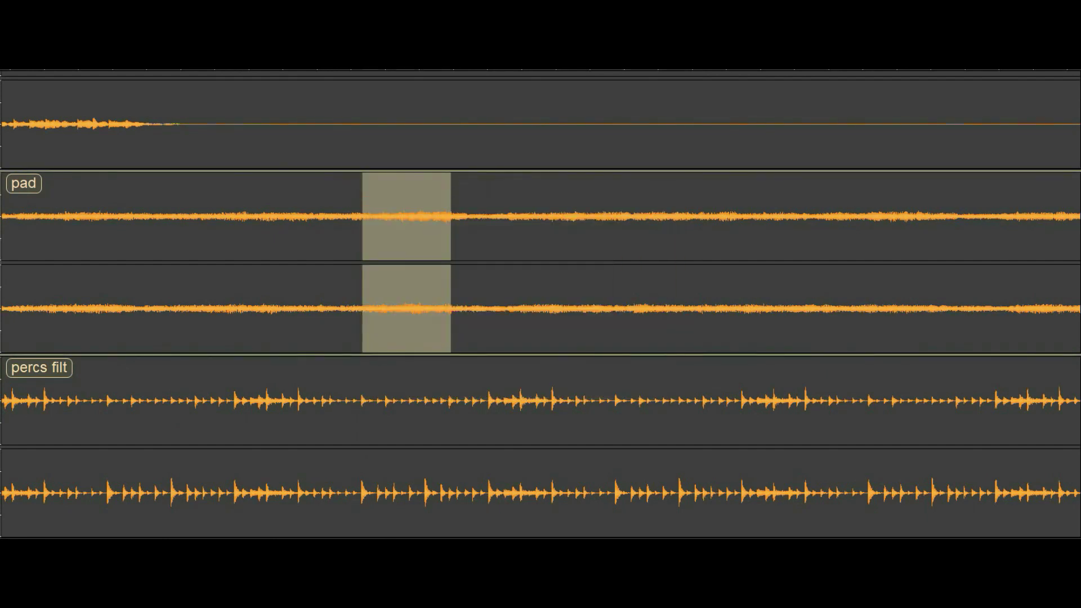
click(181, 217)
key(space)
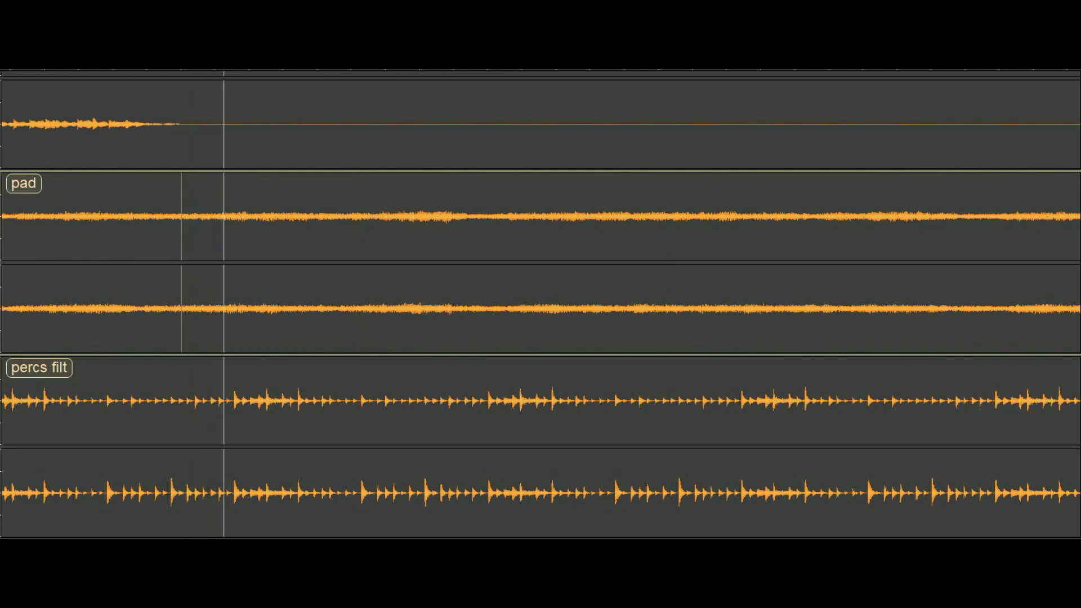
click(1, 282)
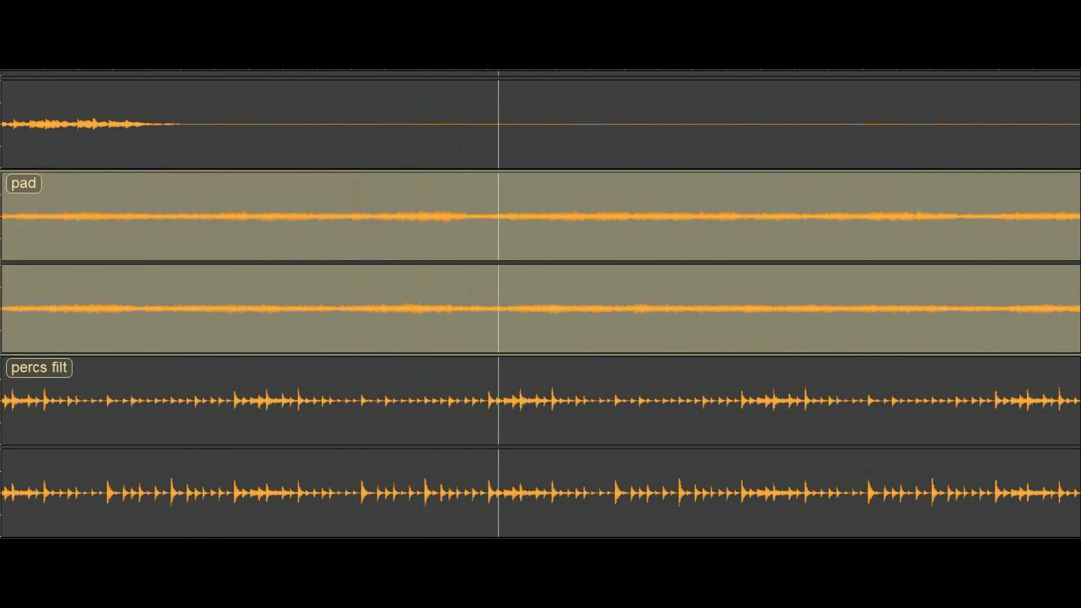
- Examine the drums track's waveform at different zoom levels during playback
scroll(541, 304, down, 7)
scroll(541, 304, up, 12)
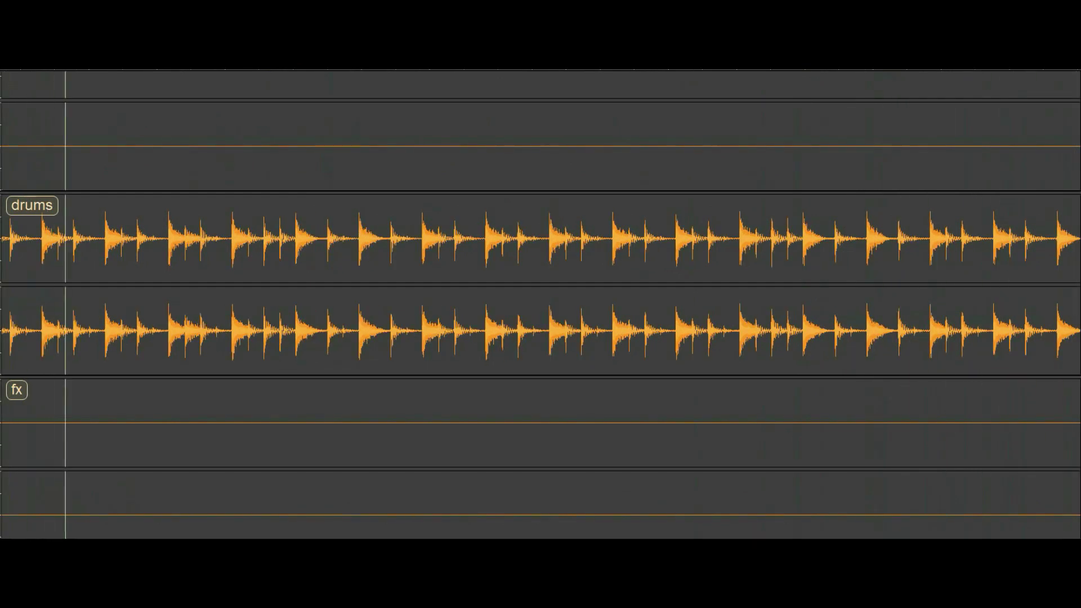
key(KP_Subtract)
key(KP_Subtract)
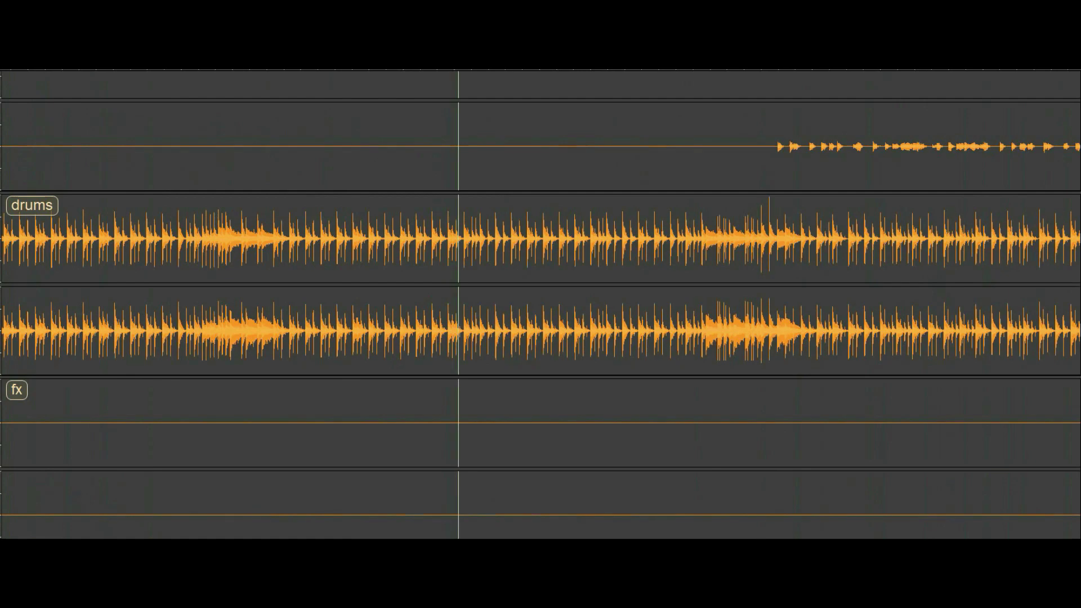
key(KP_Add)
key(KP_Add)
key(KP_Subtract)
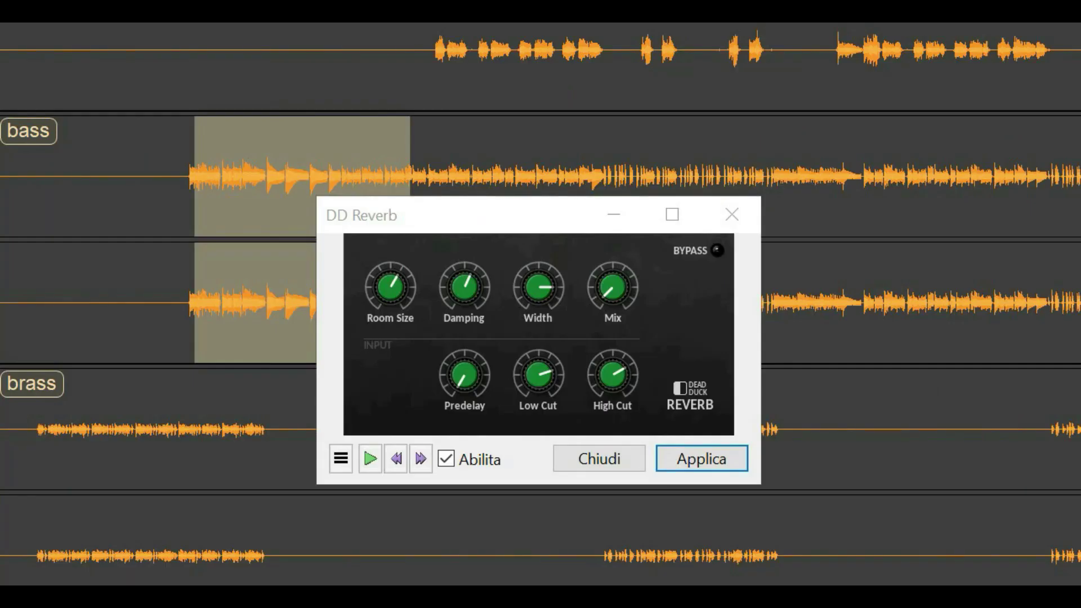
- Move the DD Reverb window aside, select a later bass passage and turn down the reverb's width
drag(481, 217, 591, 230)
drag(194, 157, 671, 168)
drag(649, 300, 648, 322)
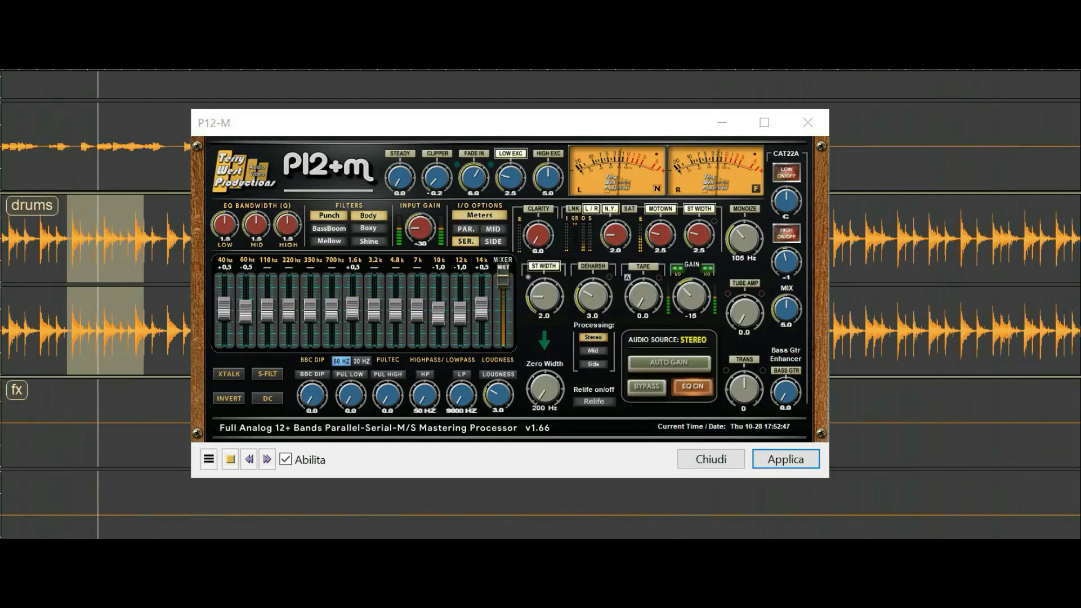
- Move the P12-M window off the drums track to select a later drums passage, and close the effect without applying it
drag(462, 123, 721, 142)
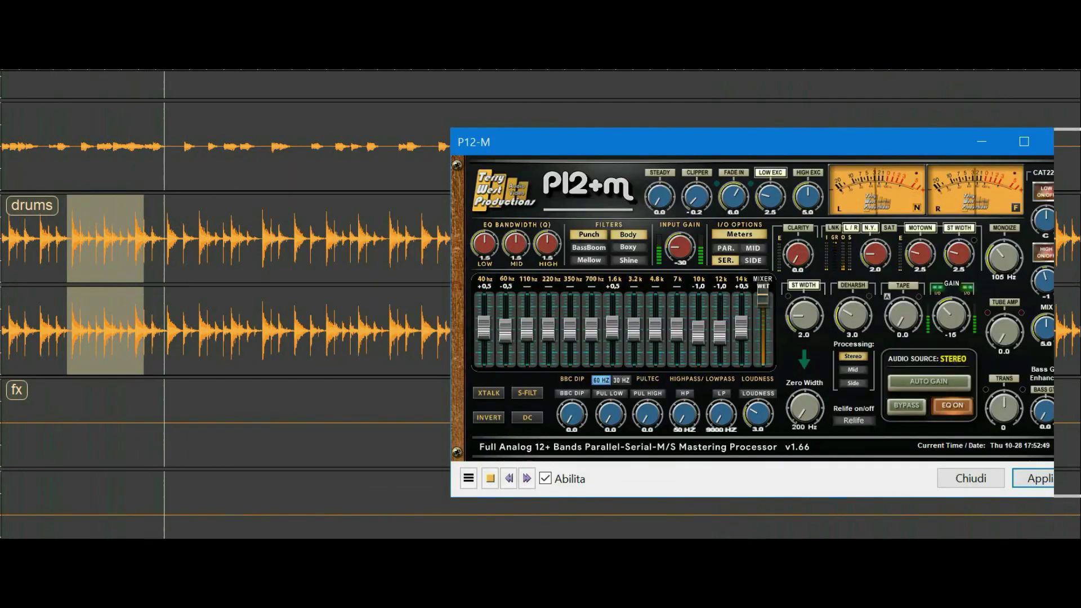
drag(292, 239, 450, 240)
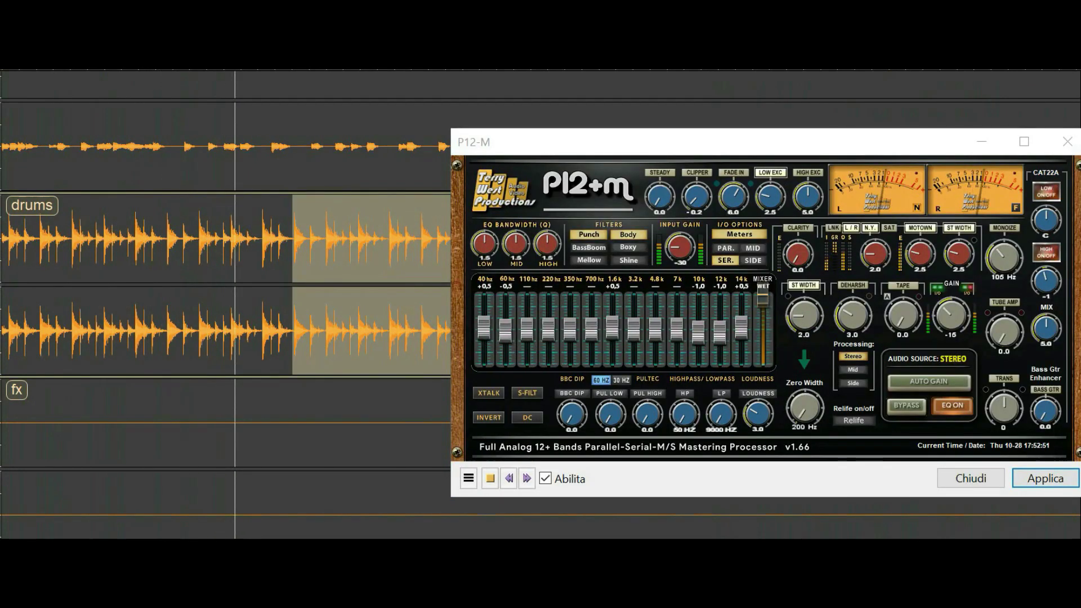
drag(720, 142, 689, 141)
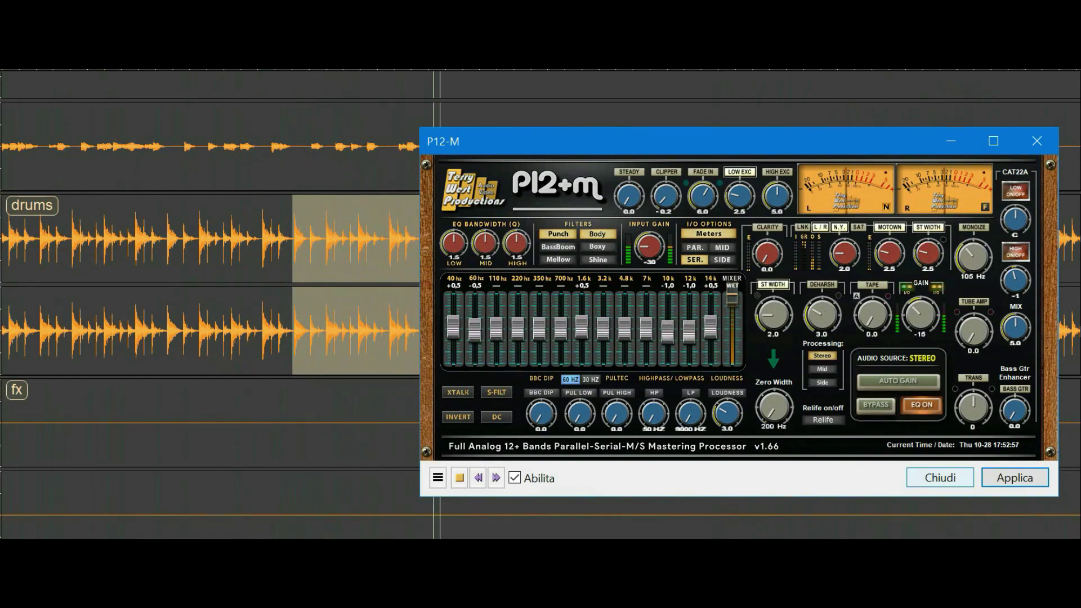
click(939, 477)
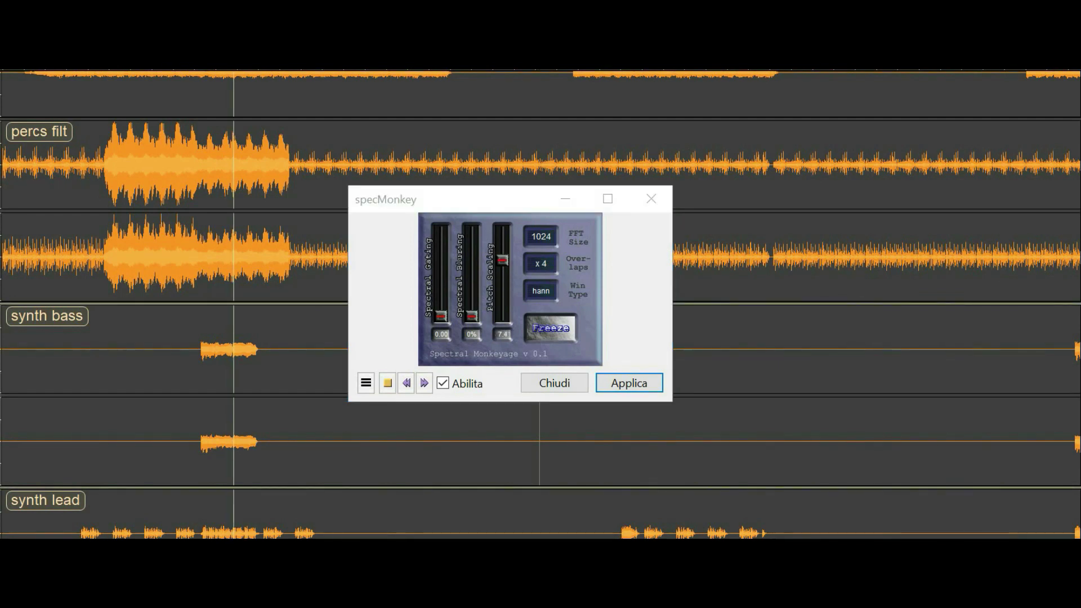
- Close the specMonkey effect without applying it
click(554, 383)
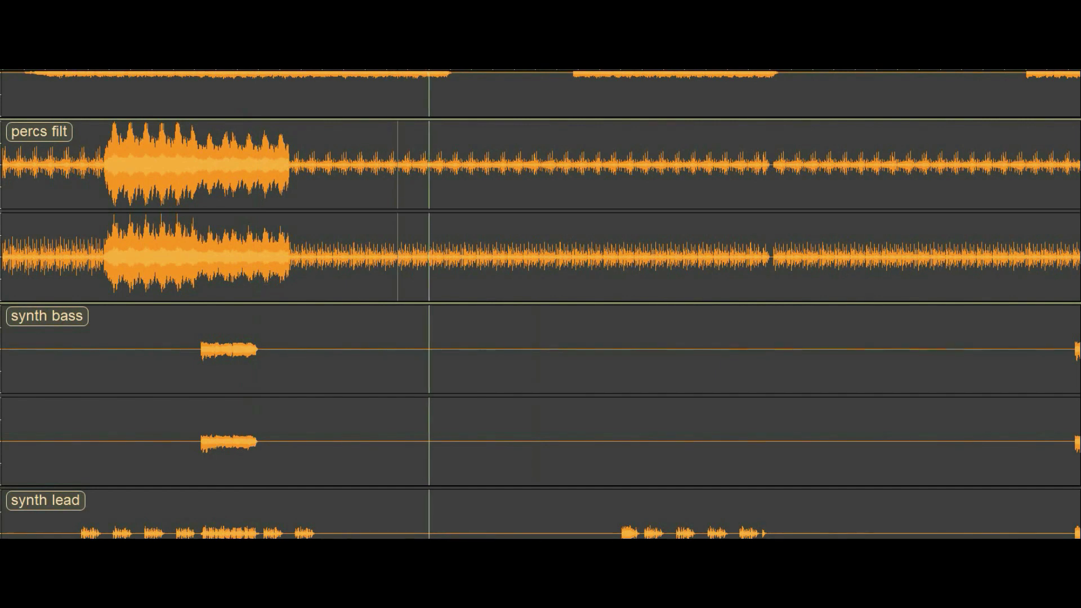
drag(618, 257, 797, 256)
drag(571, 349, 664, 349)
drag(183, 349, 289, 349)
drag(220, 349, 268, 349)
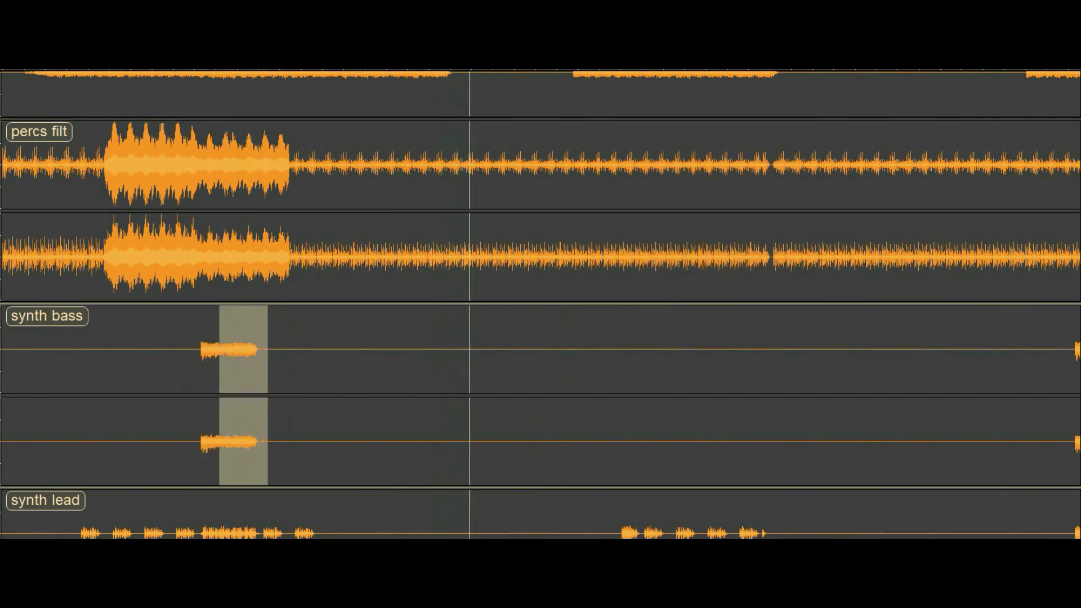
- Stop playback, split-delete a silent stretch after the first synth bass phrase and place the cursor inside the gap
click(321, 349)
key(space)
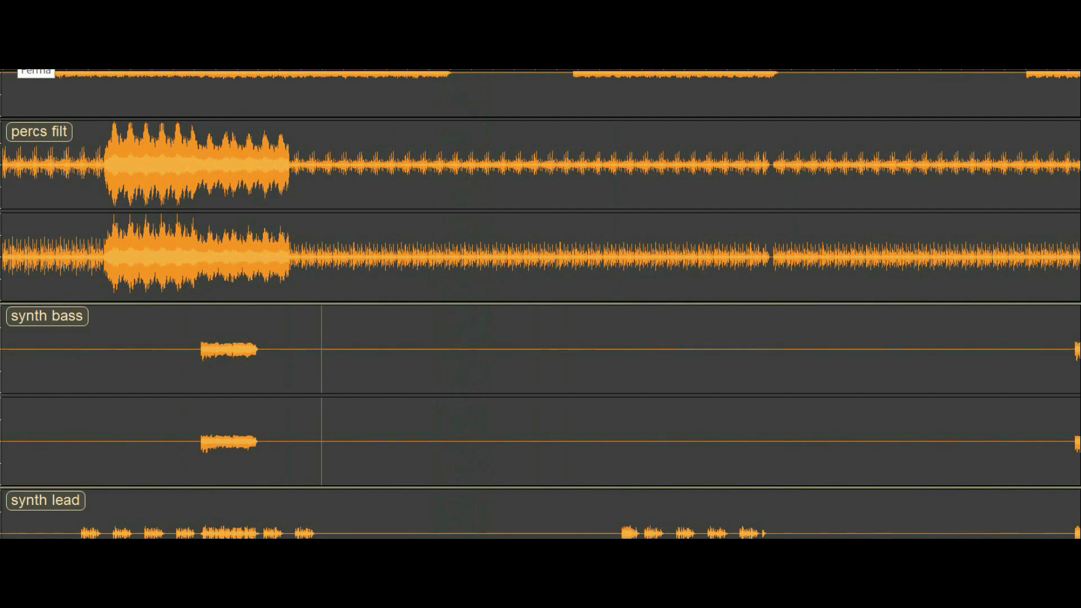
drag(338, 349, 534, 349)
key(ctrl+alt+k)
click(393, 349)
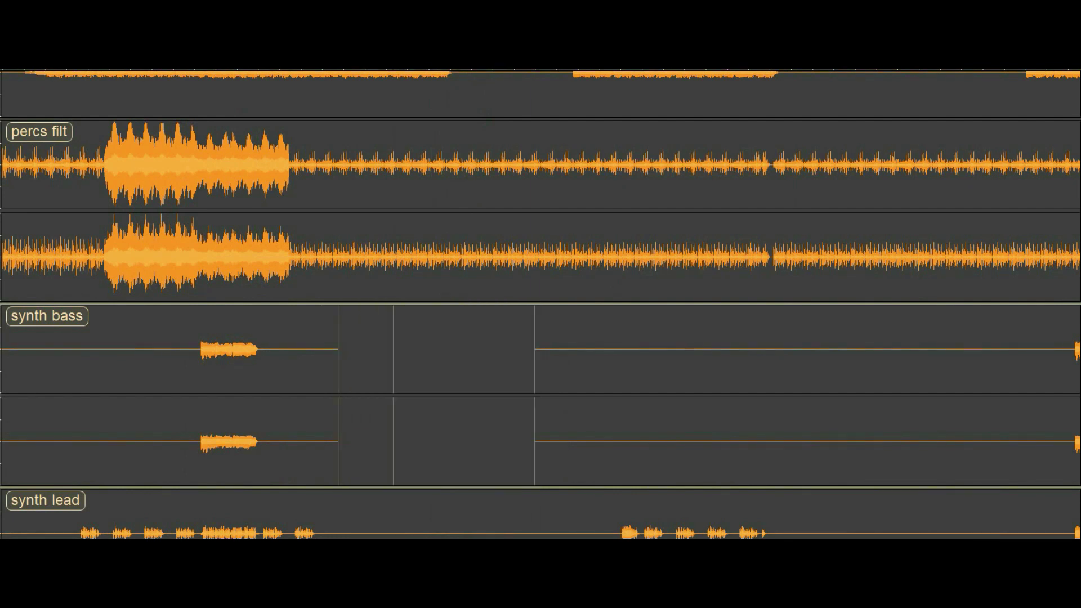
- Copy the first synth bass phrase, paste it into the gap of the same track and play the result
drag(201, 349, 280, 349)
key(ctrl+c)
click(401, 349)
key(ctrl+v)
key(space)
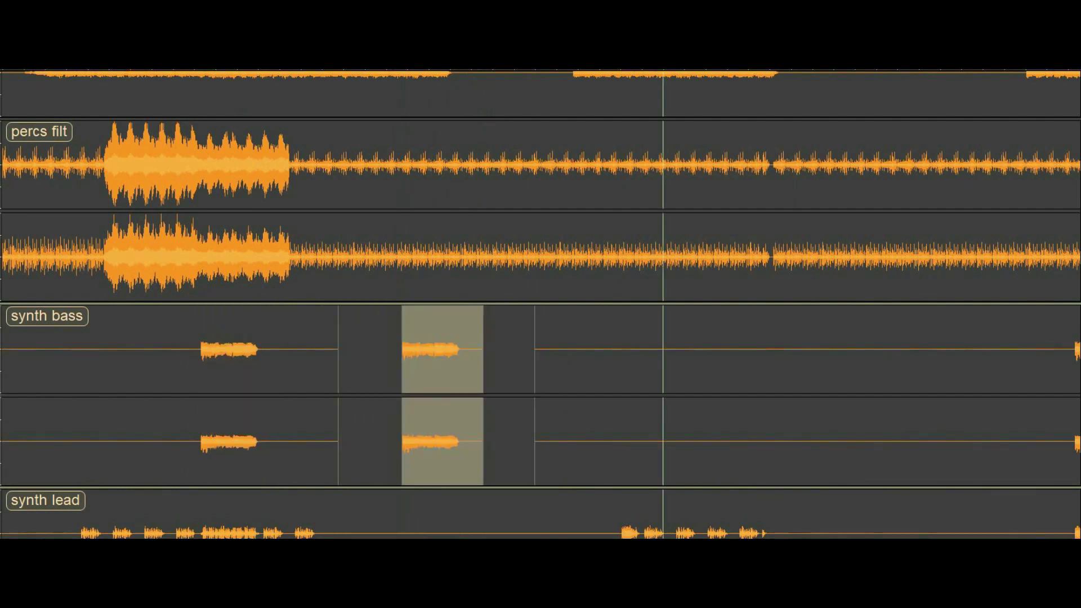
scroll(541, 304, down, 4)
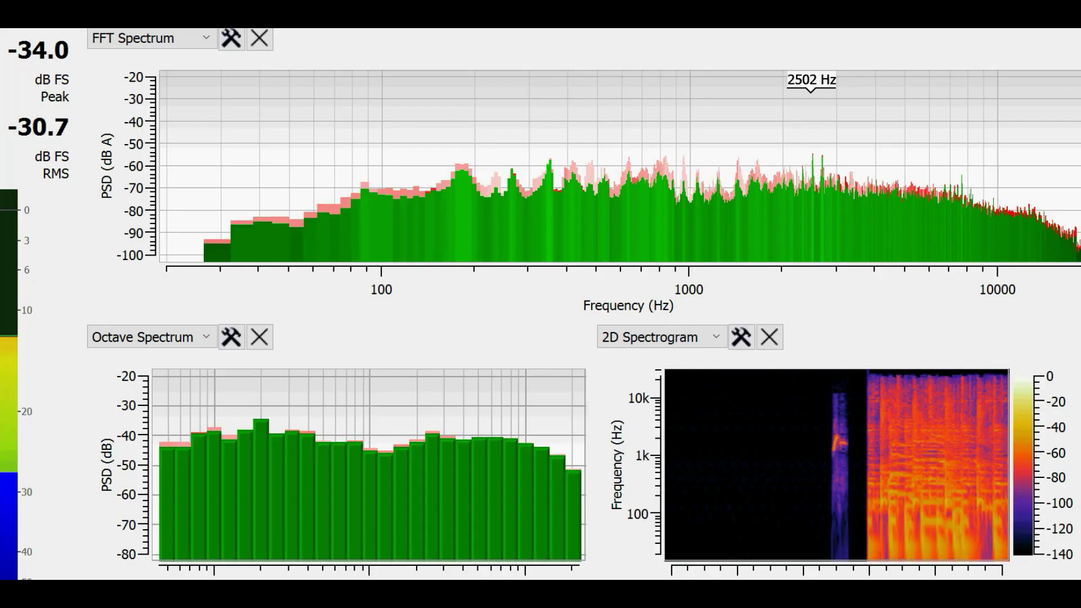